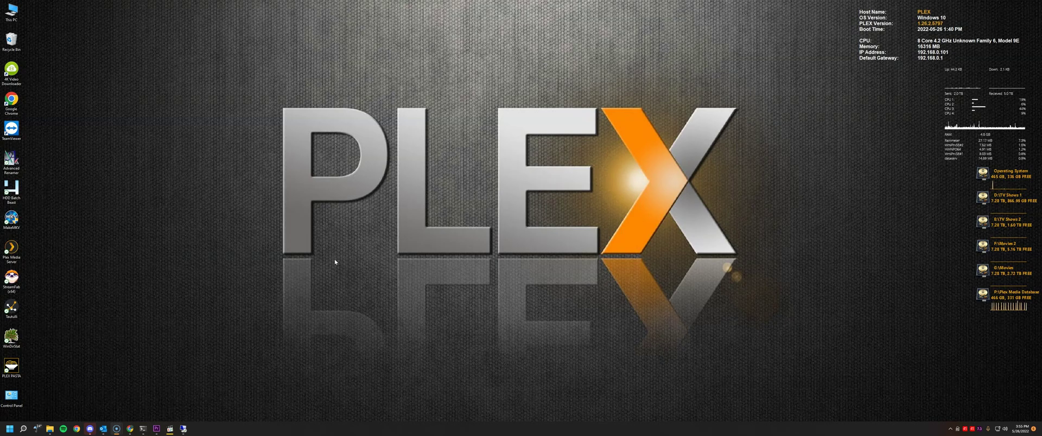
Switch to the Plex server's remote desktop session and open Task Scheduler there.
click(183, 429)
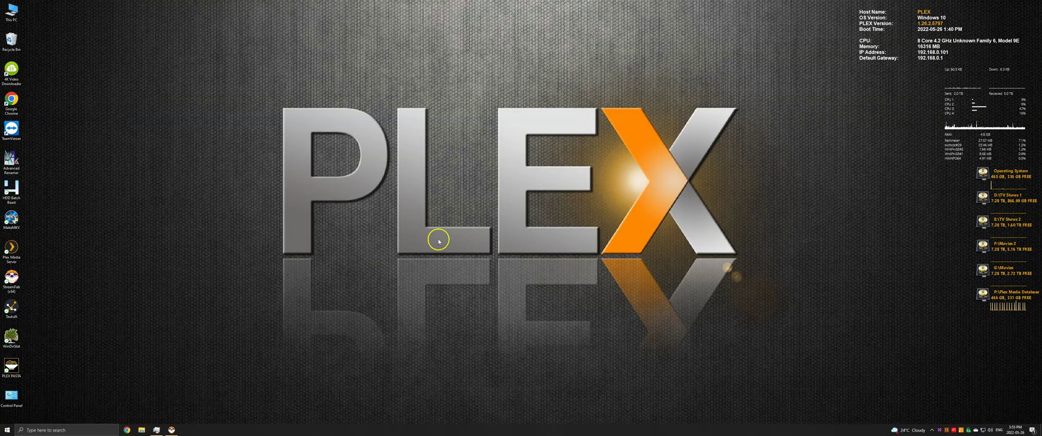
click(81, 431)
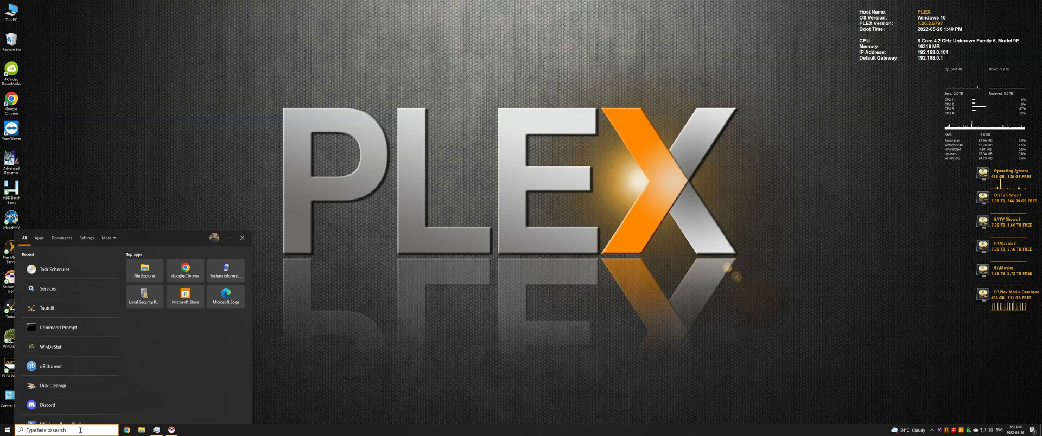
text(task)
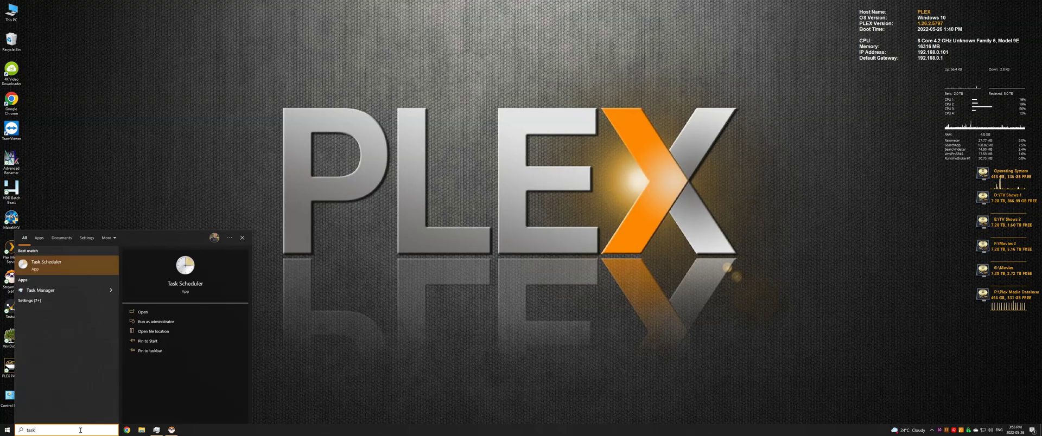
key(Return)
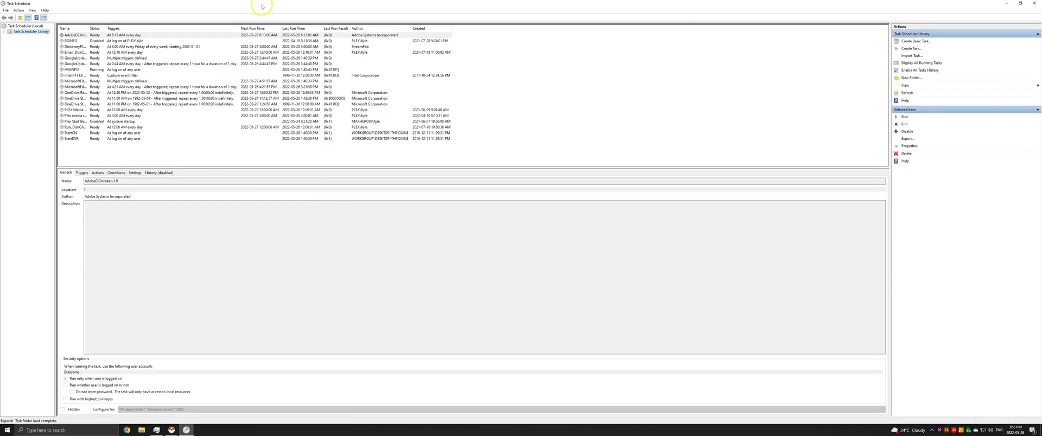
Widen the task list's Name column to read the full task names and select the Plex Start Before Login task.
click(78, 115)
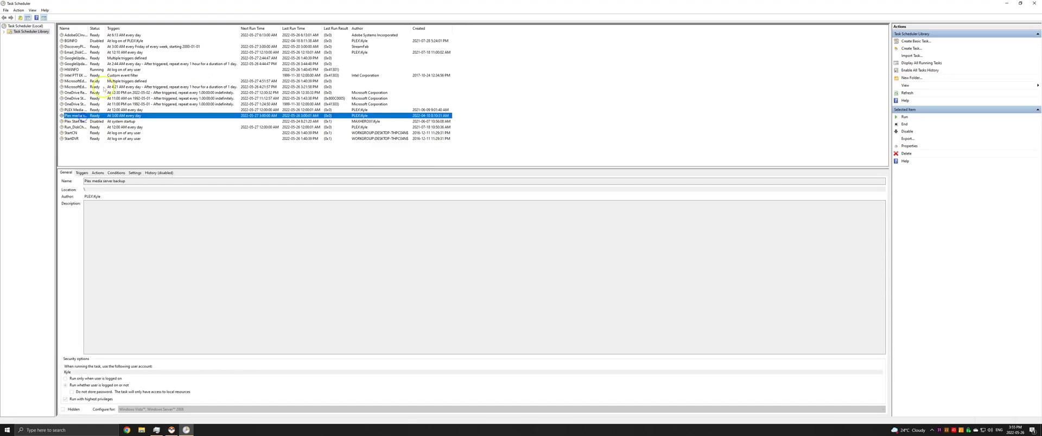
drag(90, 29, 121, 31)
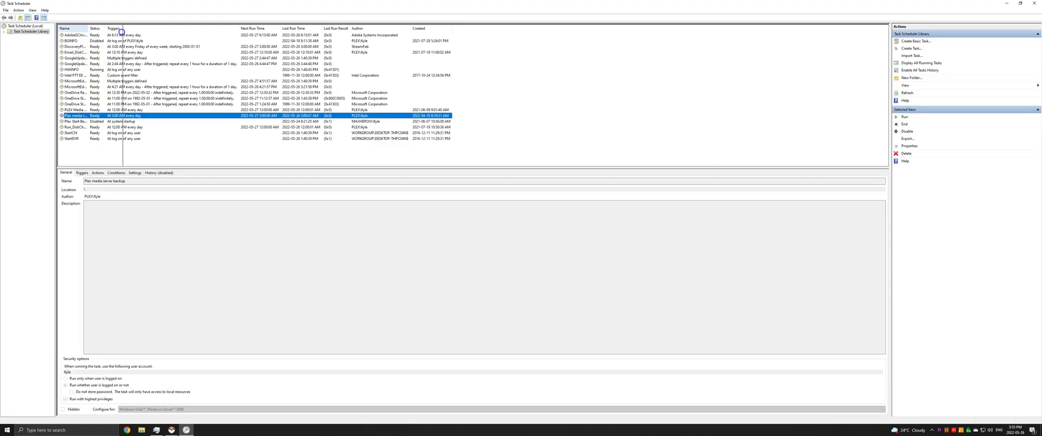
click(79, 121)
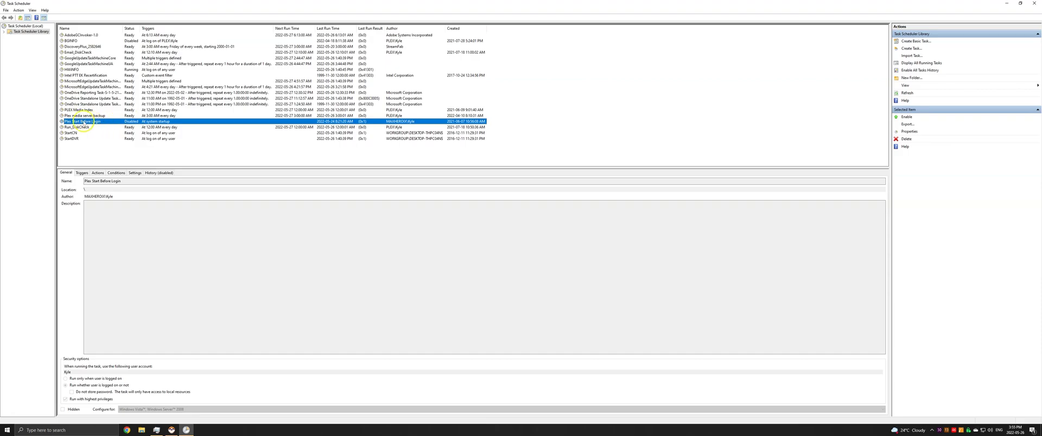
right_click(108, 157)
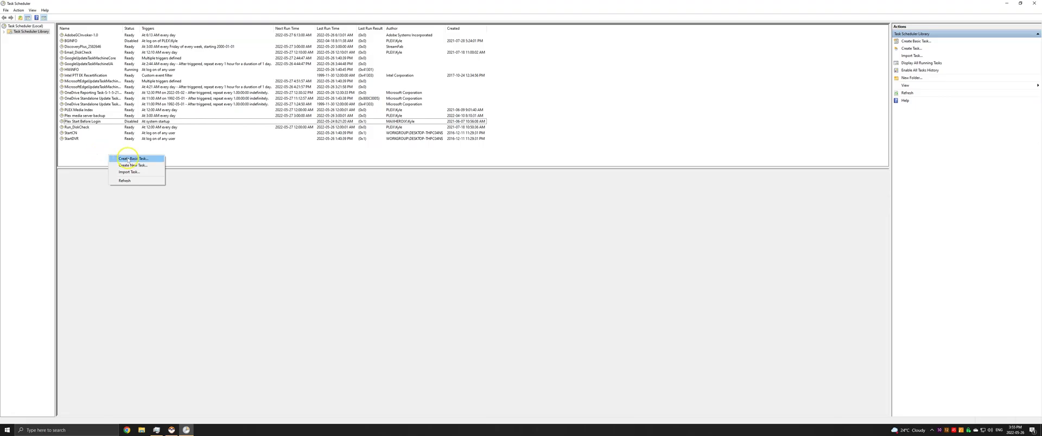
click(130, 159)
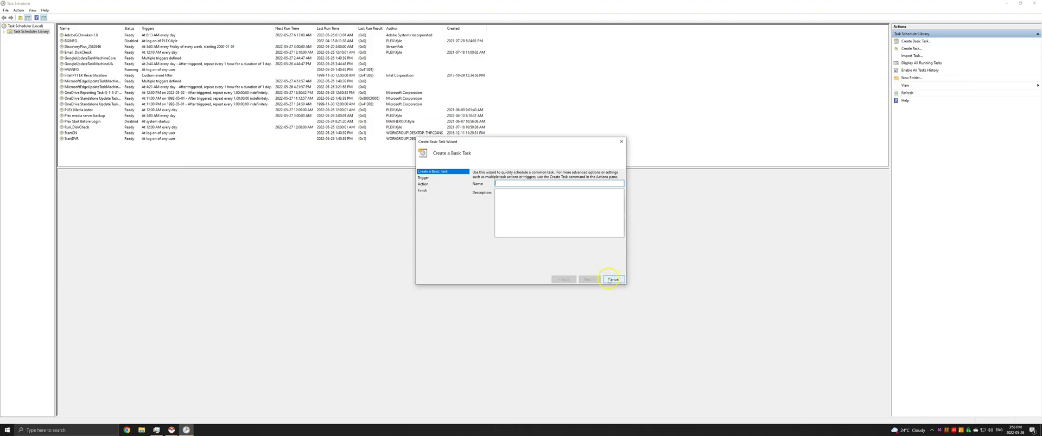
click(614, 280)
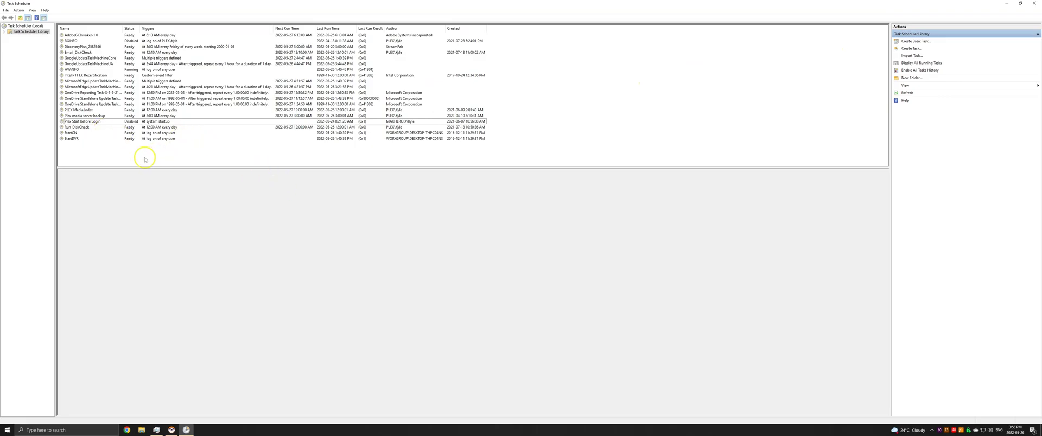
Start a new full task and set it to run whether the user is logged on or not, with highest privileges.
click(911, 49)
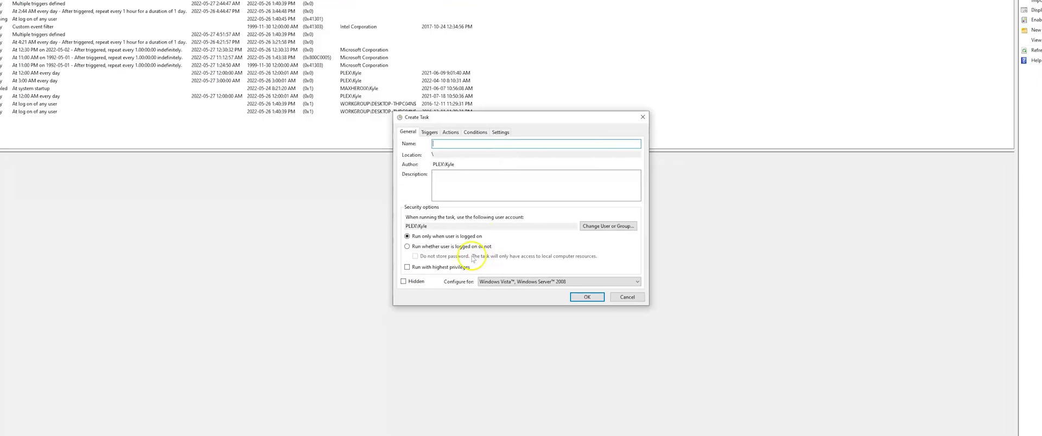
click(414, 247)
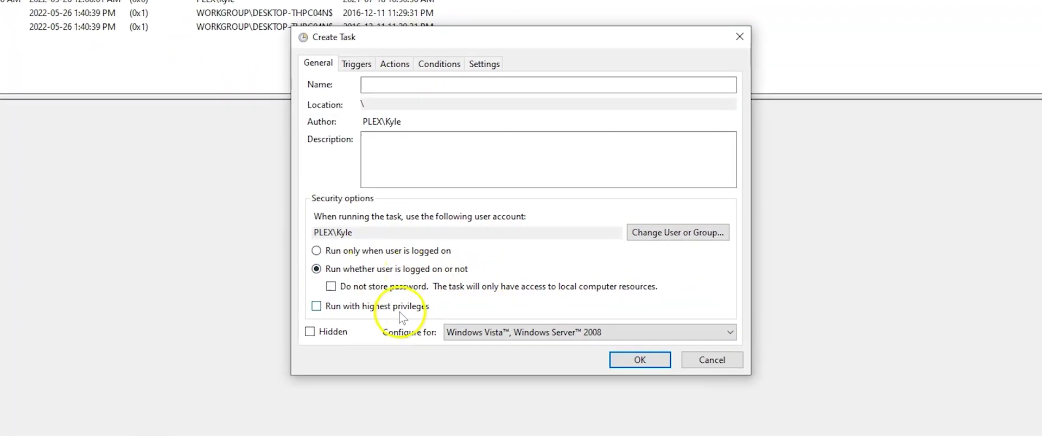
click(316, 306)
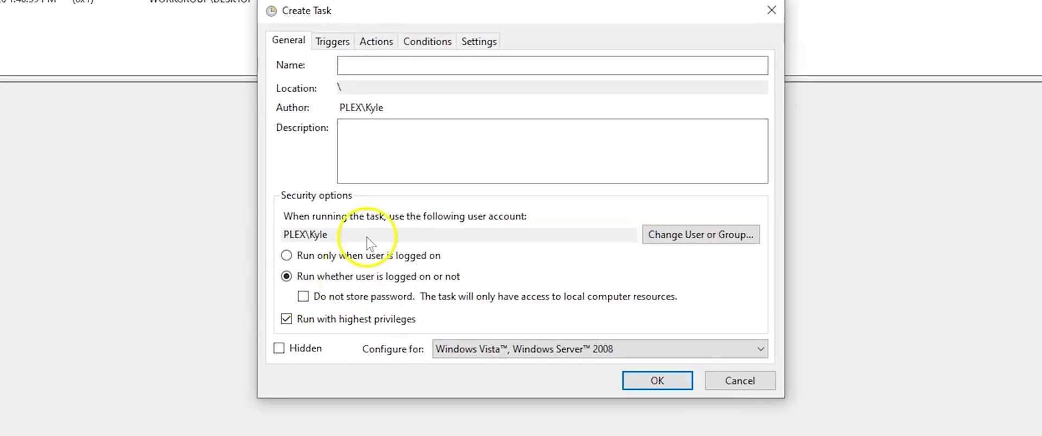
Add a trigger that begins the task at startup.
click(329, 41)
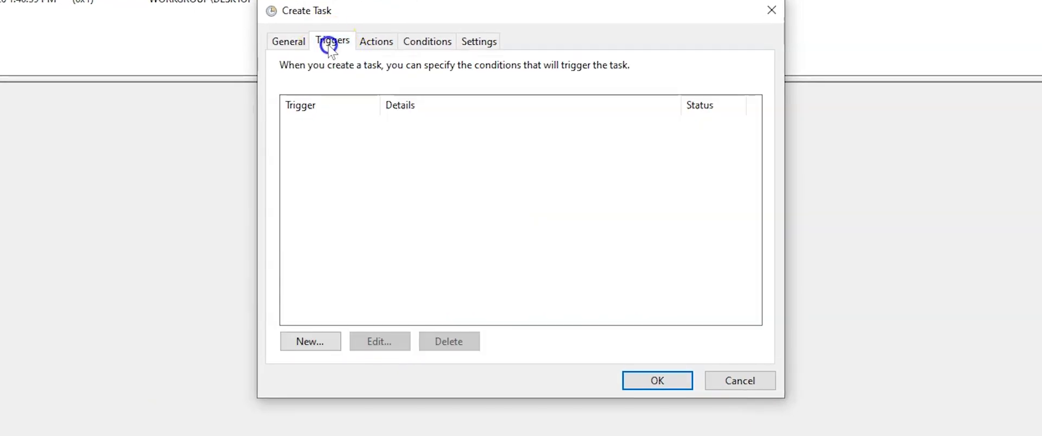
click(312, 342)
click(383, 26)
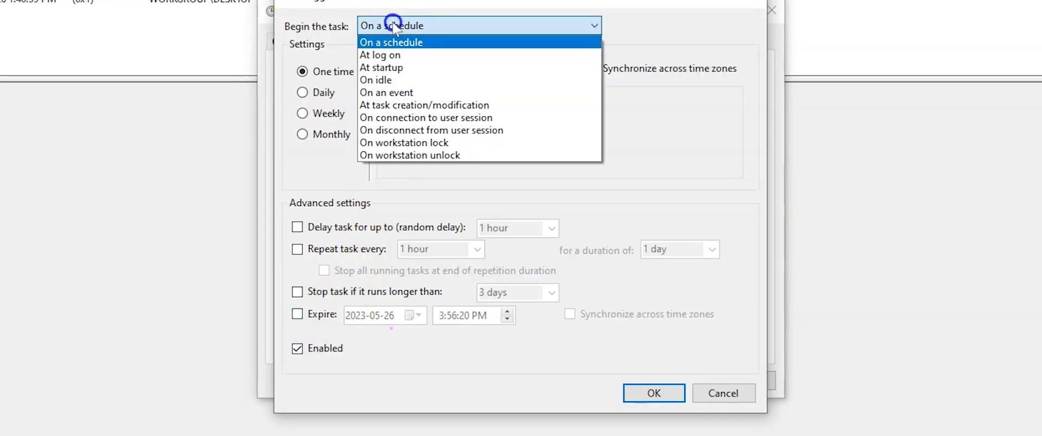
click(450, 68)
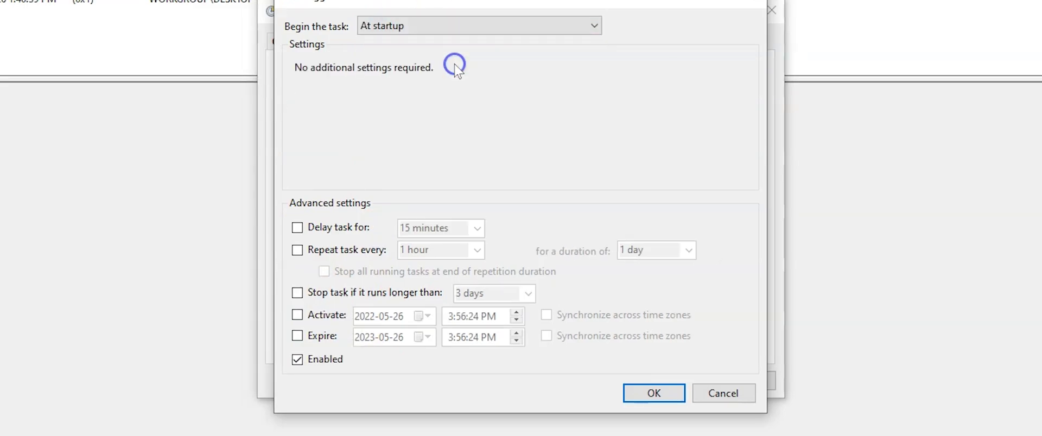
click(647, 393)
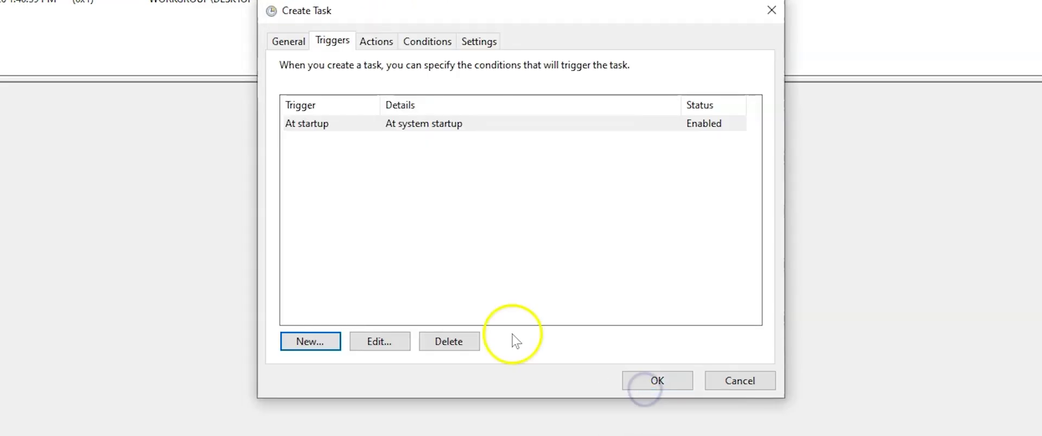
Add a Start a program action and browse for its program in C:\Program Files (x86)\Plex\Plex Media Server.
click(384, 43)
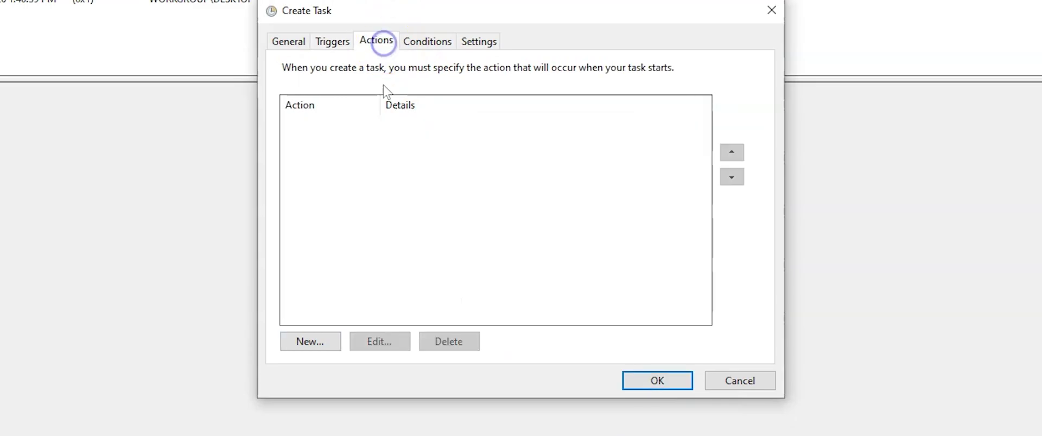
click(321, 341)
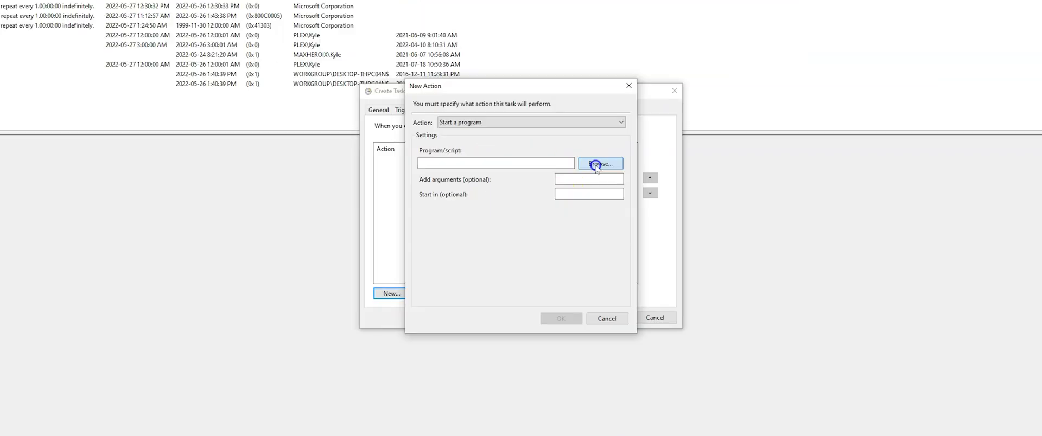
click(644, 133)
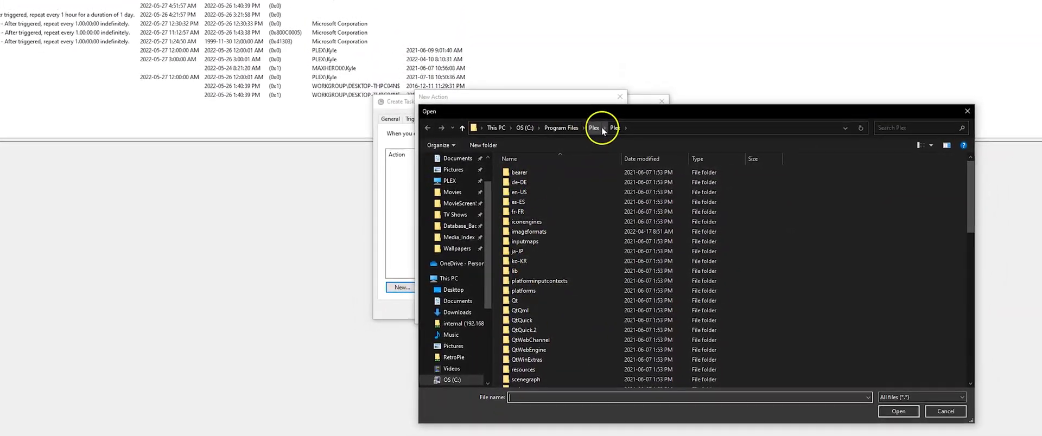
click(520, 128)
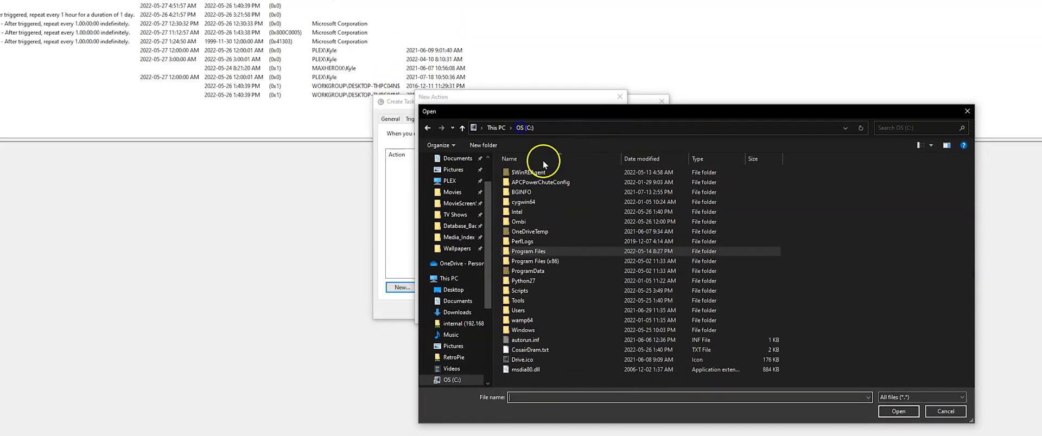
double_click(537, 263)
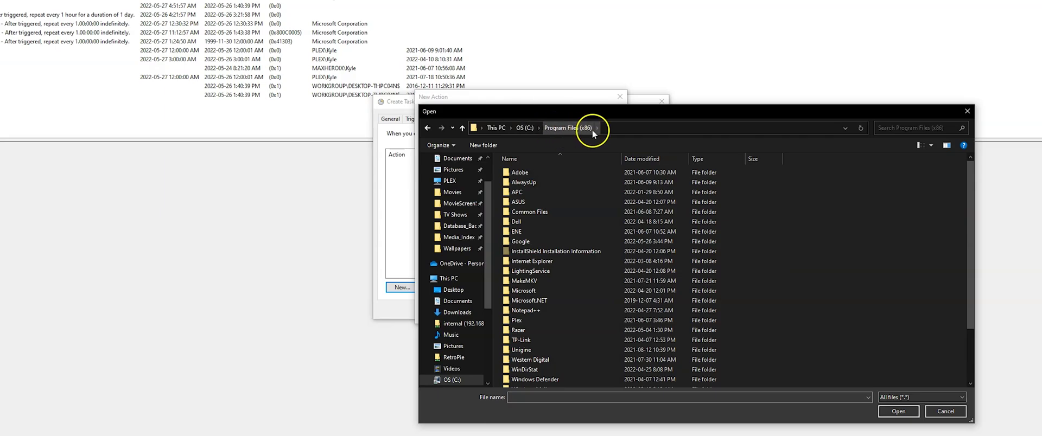
scroll(558, 304, down, 1)
click(518, 295)
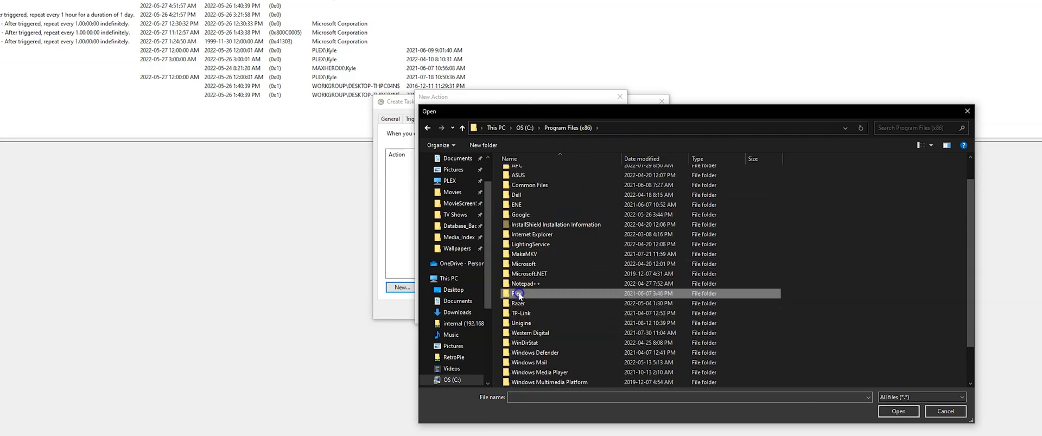
double_click(519, 295)
double_click(530, 172)
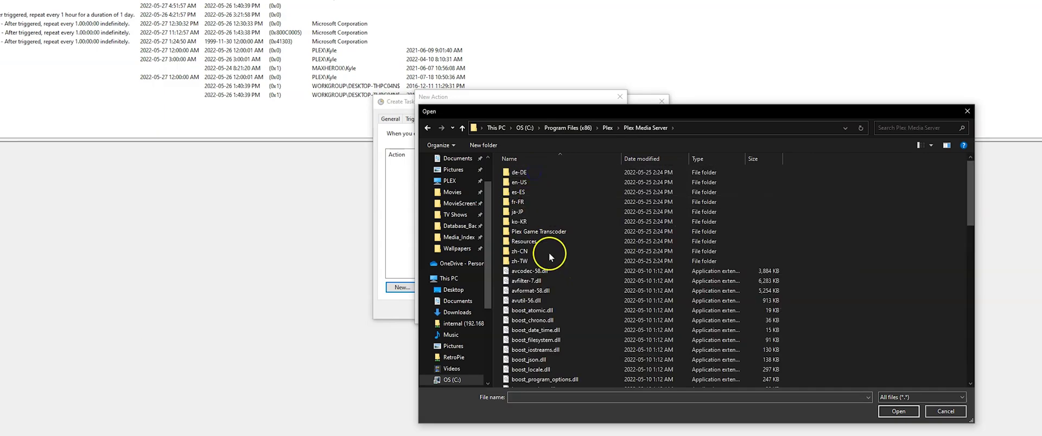
Choose Plex Media Server.exe as the program to start and save the action.
scroll(549, 255, down, 15)
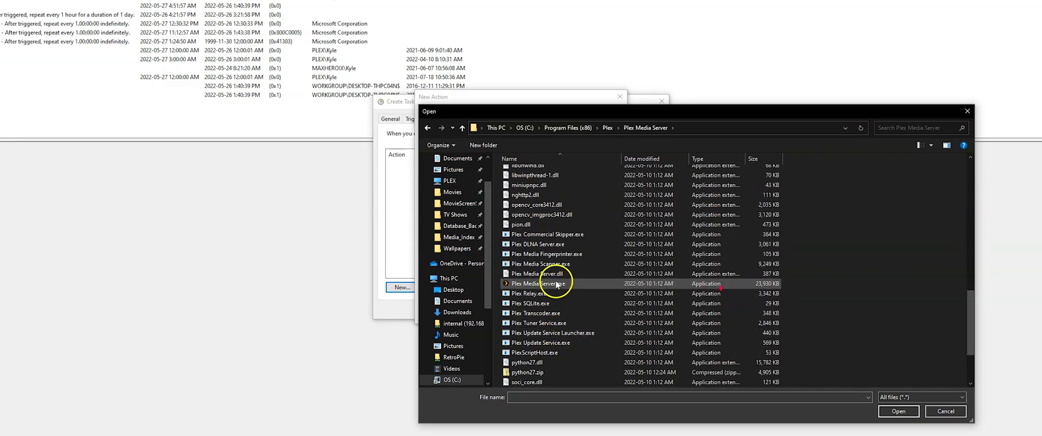
click(558, 284)
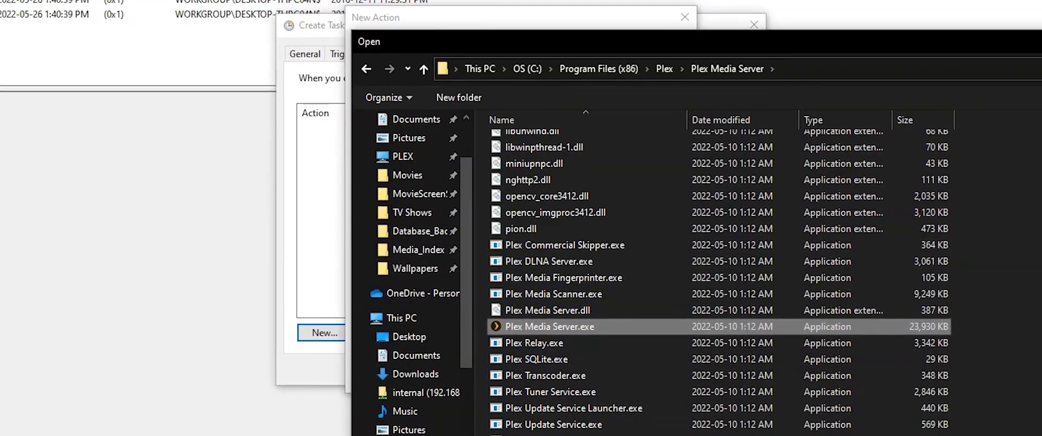
double_click(531, 284)
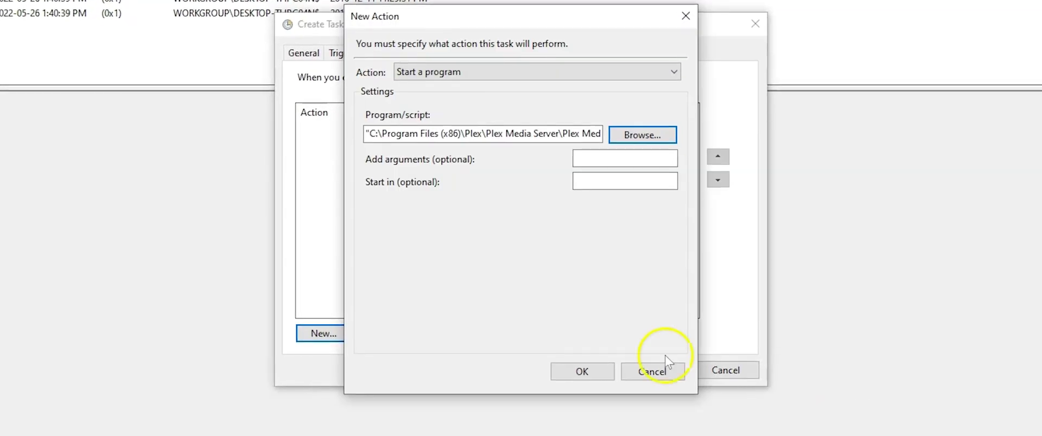
click(583, 371)
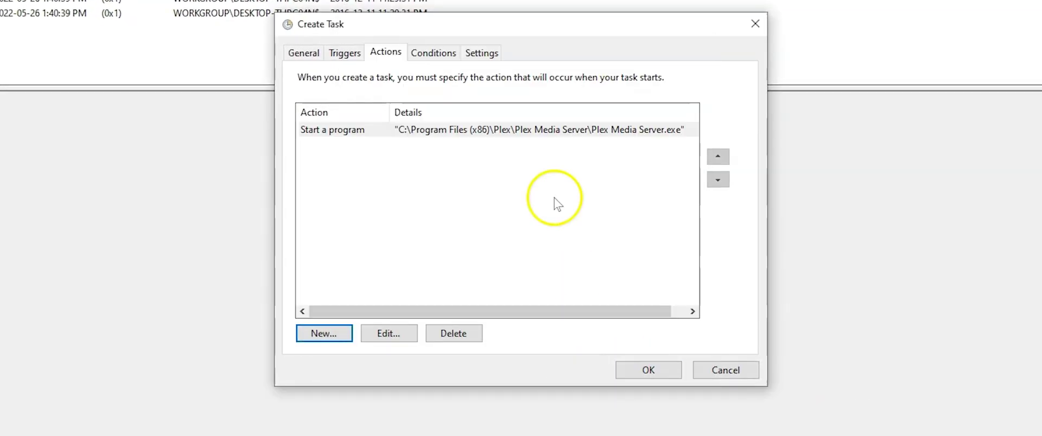
Name the task Test and save it, entering the user account's password.
click(442, 53)
click(470, 52)
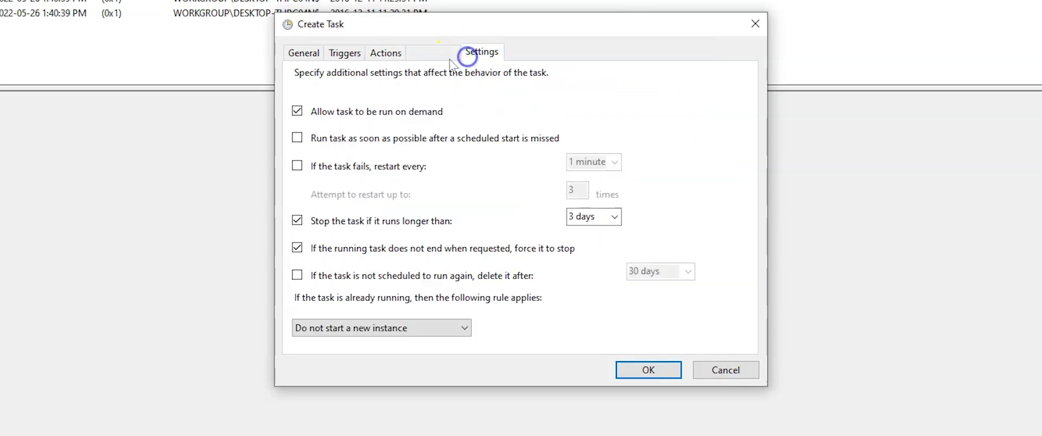
click(313, 53)
click(645, 369)
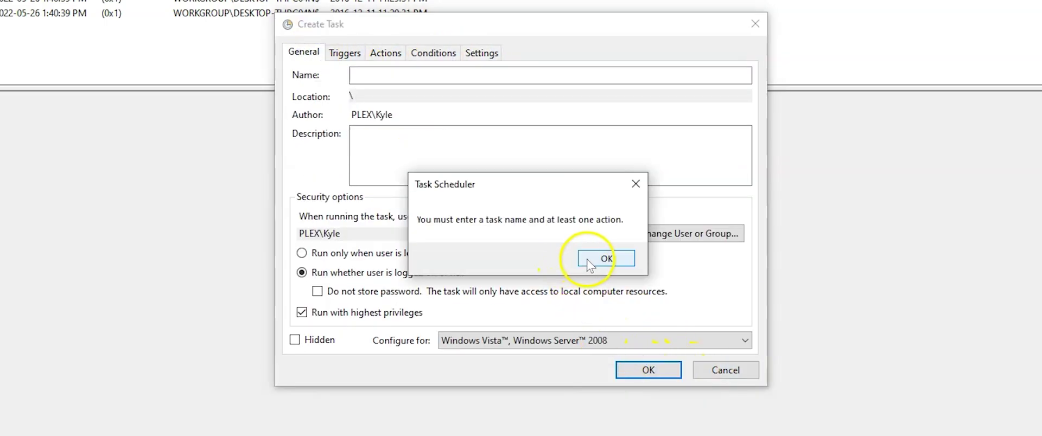
click(589, 264)
click(389, 76)
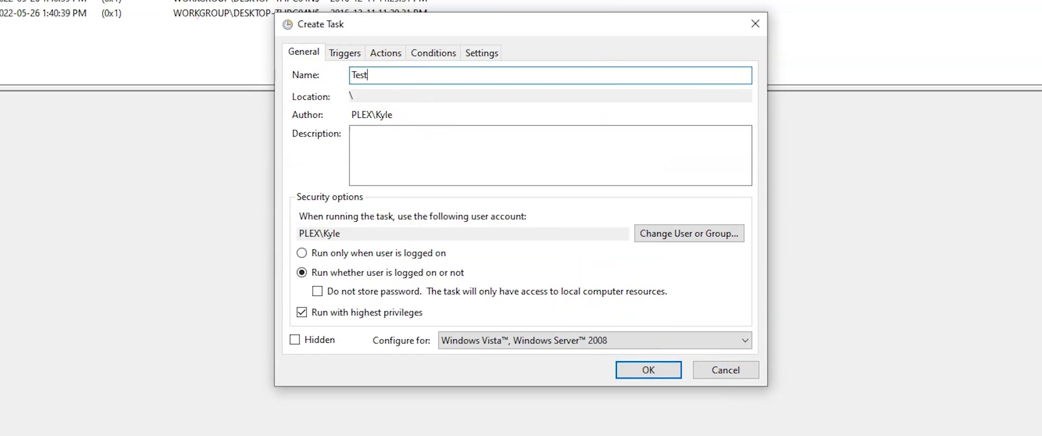
click(631, 374)
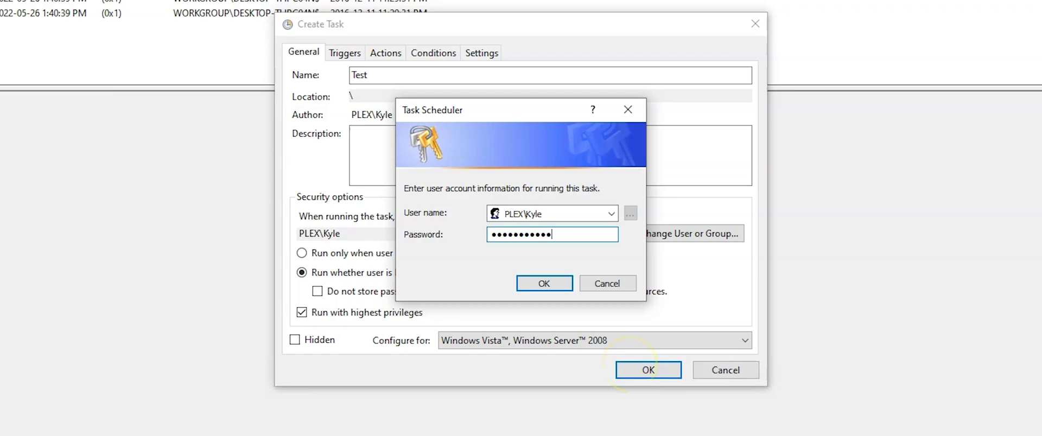
key(Return)
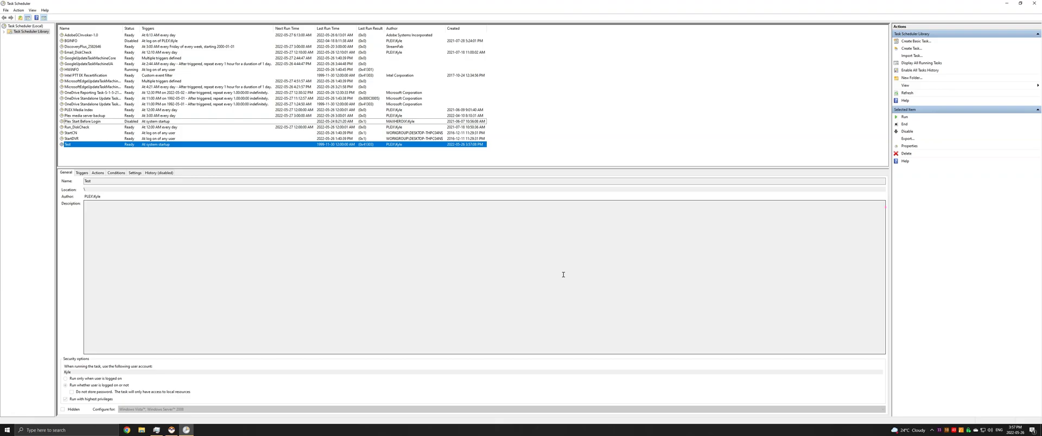
Search Windows for Plex and launch the Plex Media Server app.
click(96, 431)
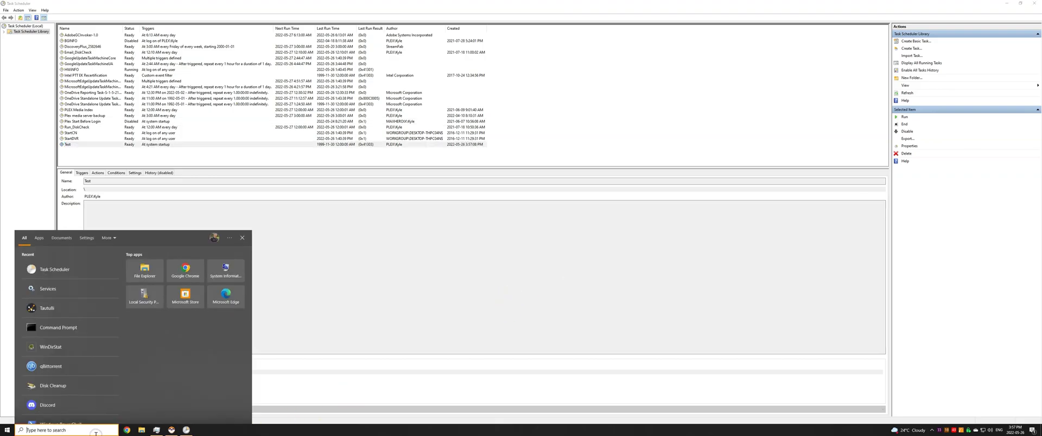
text(ple)
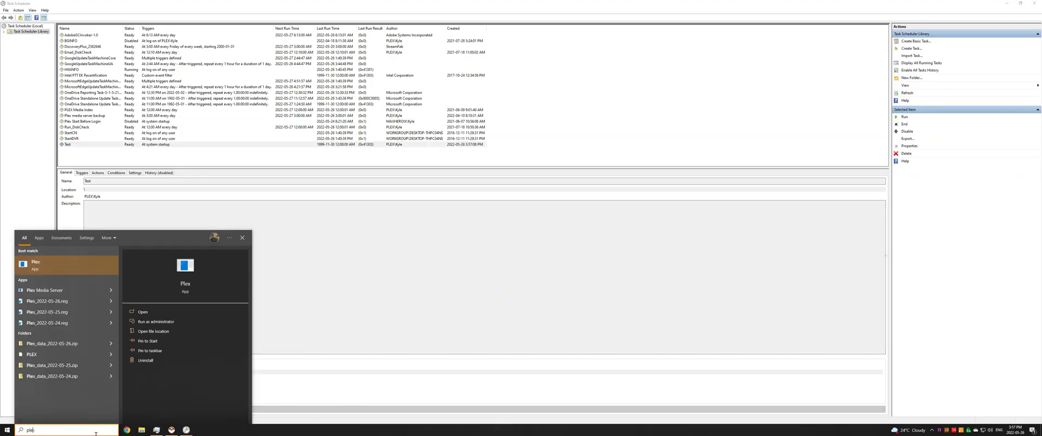
click(68, 291)
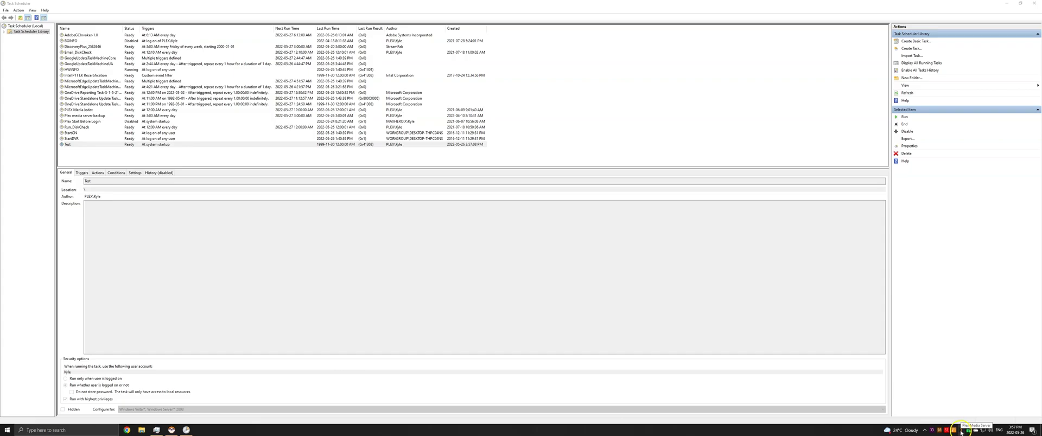
Open Task Manager and examine the Plex Media Server (32 bit) entries among the running processes.
right_click(608, 432)
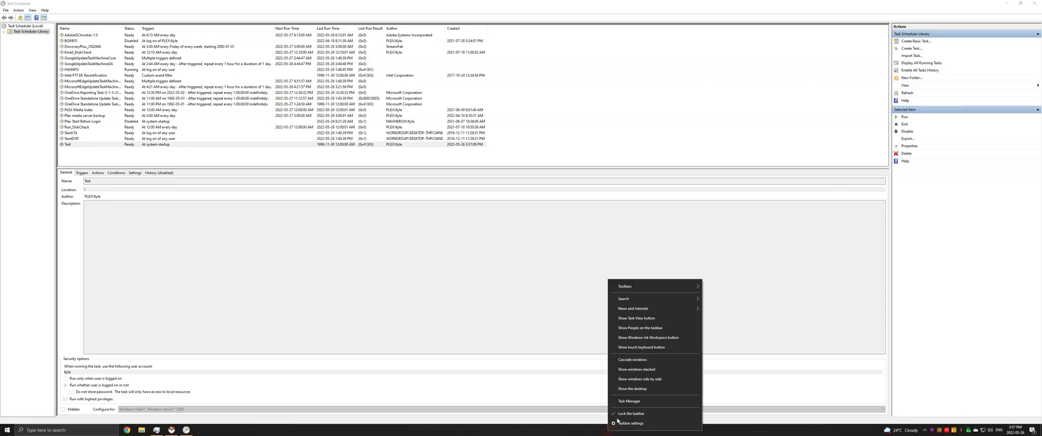
click(627, 398)
scroll(336, 250, down, 7)
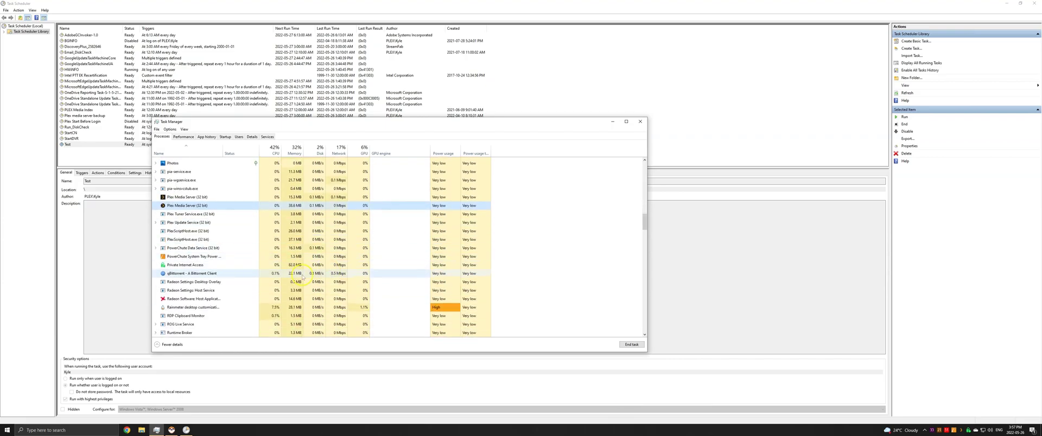
scroll(244, 227, up, 3)
click(193, 216)
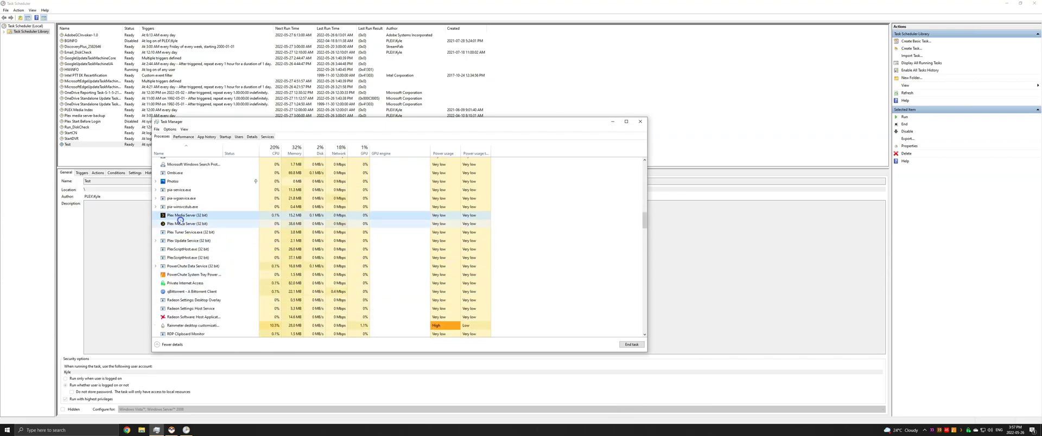
click(178, 215)
scroll(179, 217, down, 1)
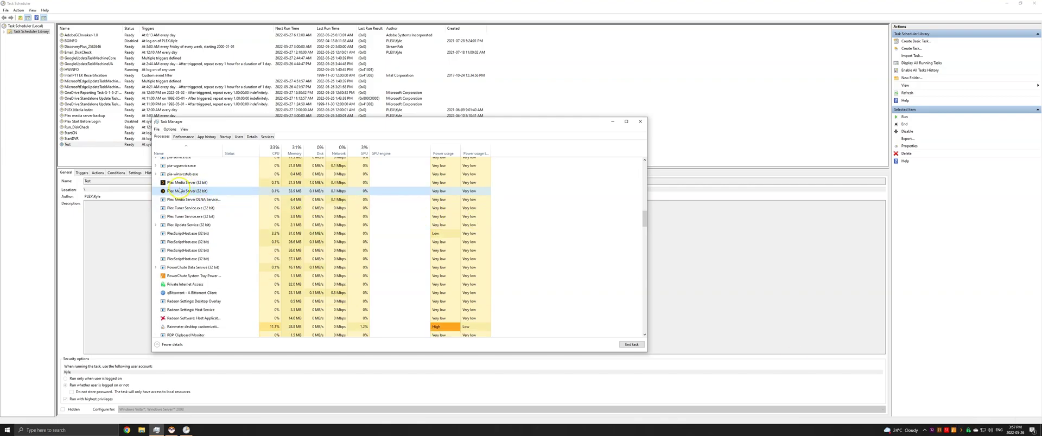
Exit the running Plex Media Server instance and minimize Task Manager.
right_click(959, 429)
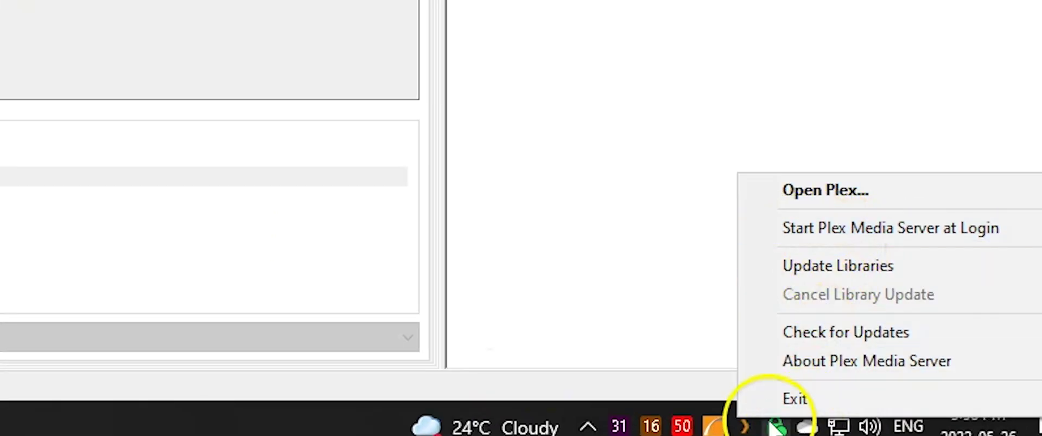
right_click(757, 426)
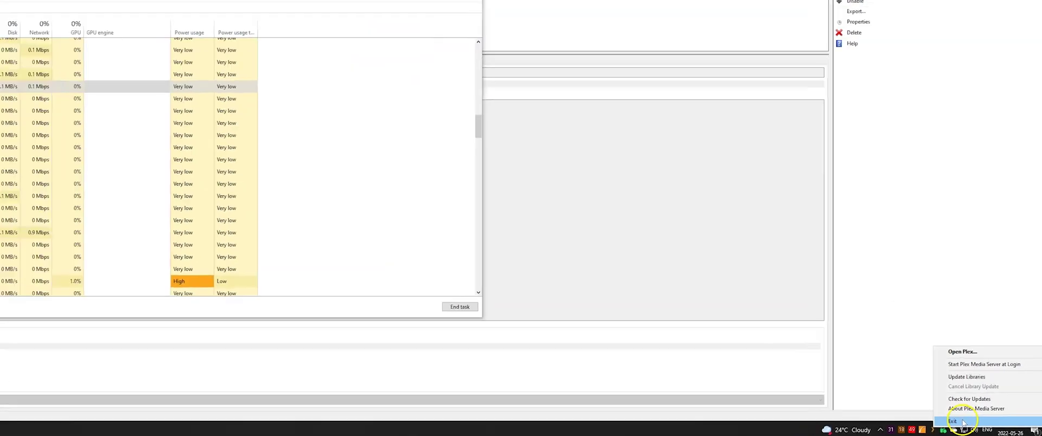
click(877, 411)
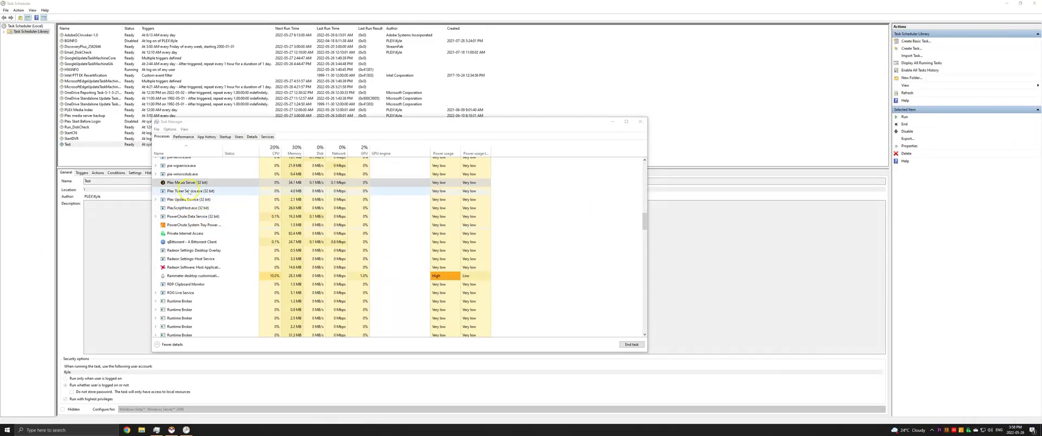
click(612, 122)
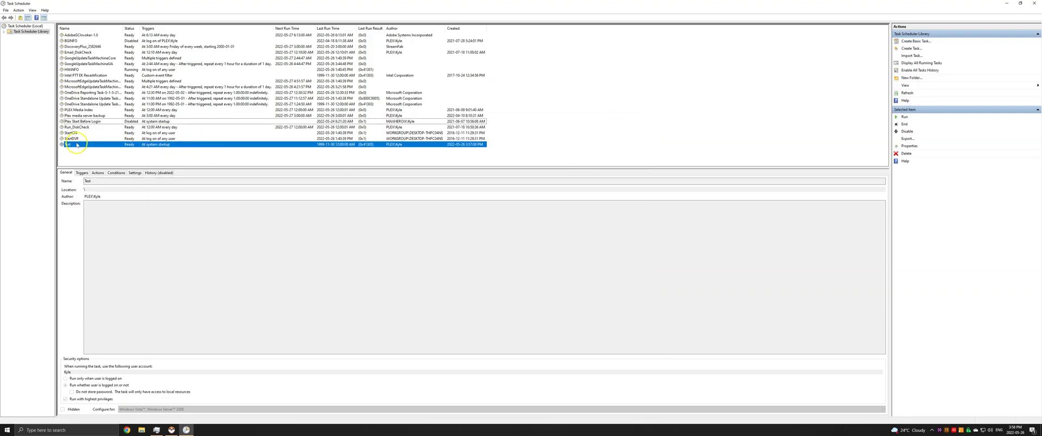
Select the Test task in the Task Scheduler Library and bring up its available actions.
click(90, 110)
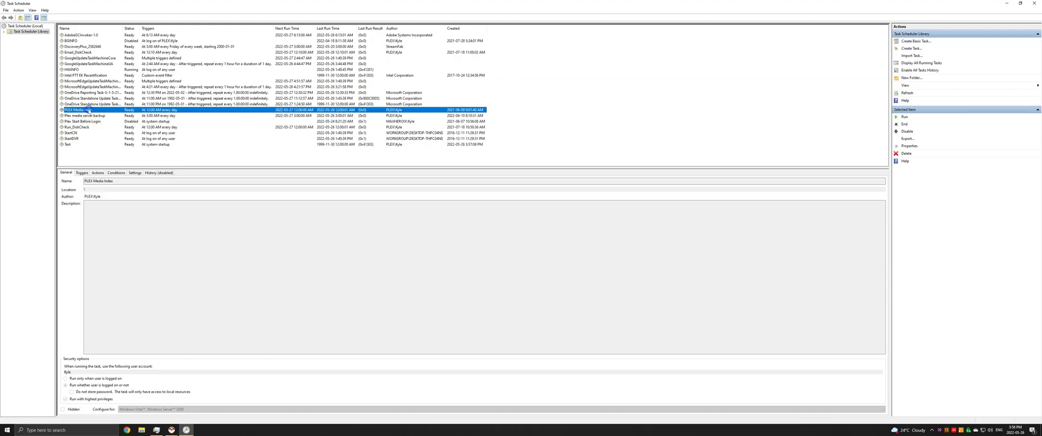
click(79, 146)
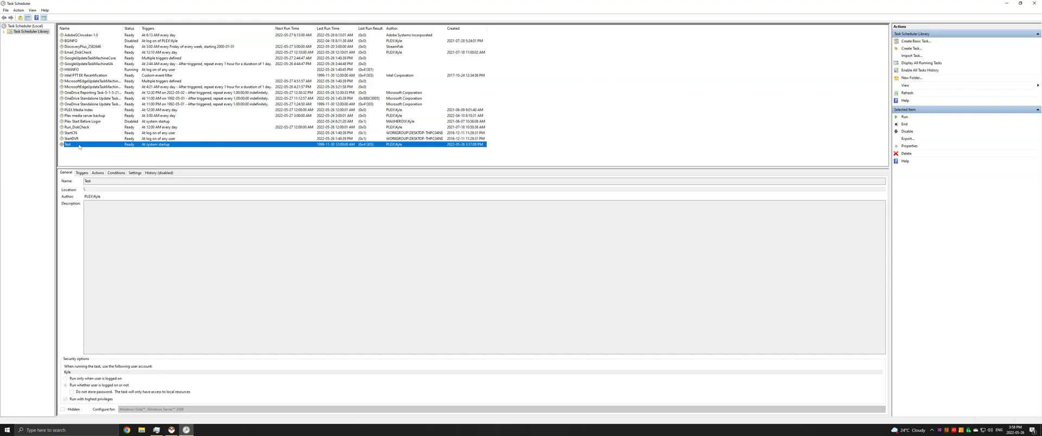
right_click(79, 146)
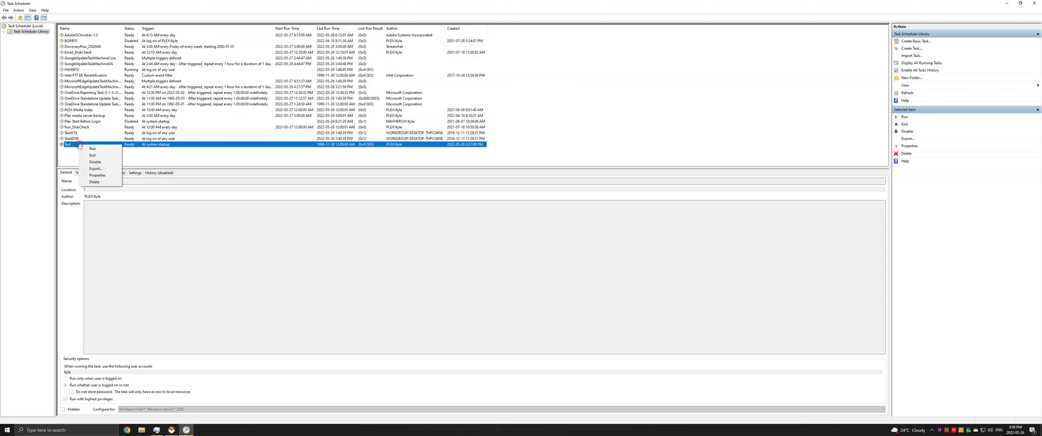